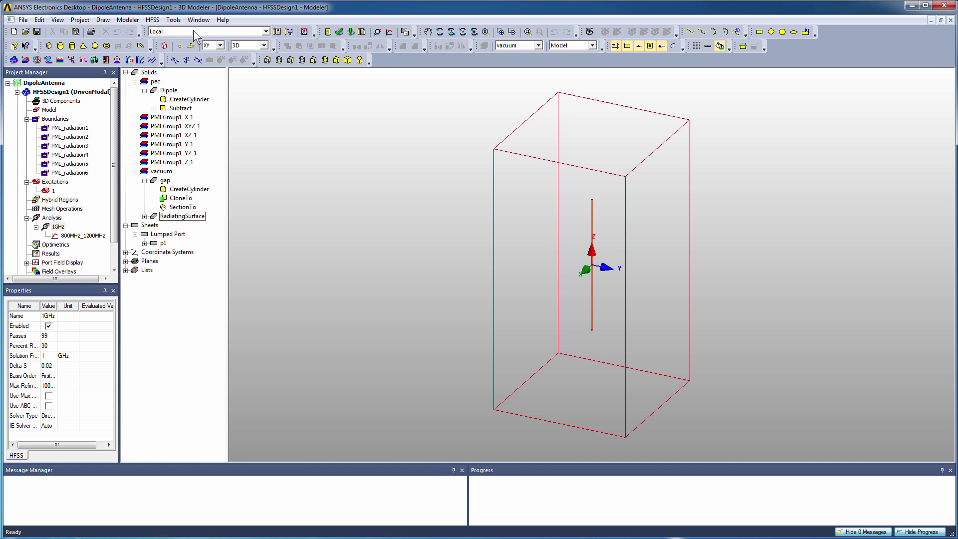
Open the HPC and Analysis Options dialog through the Tools > Options menu.
click(174, 21)
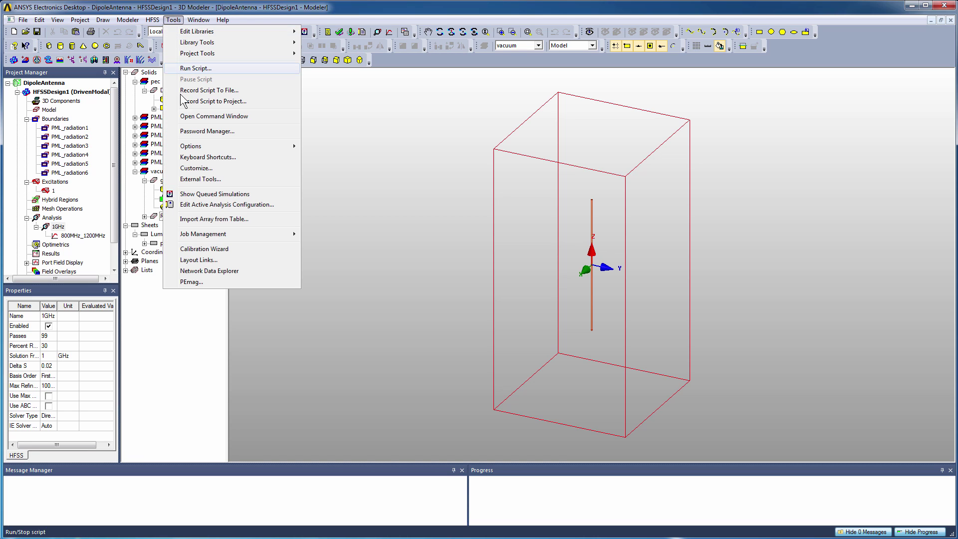
mouse_move(179, 151)
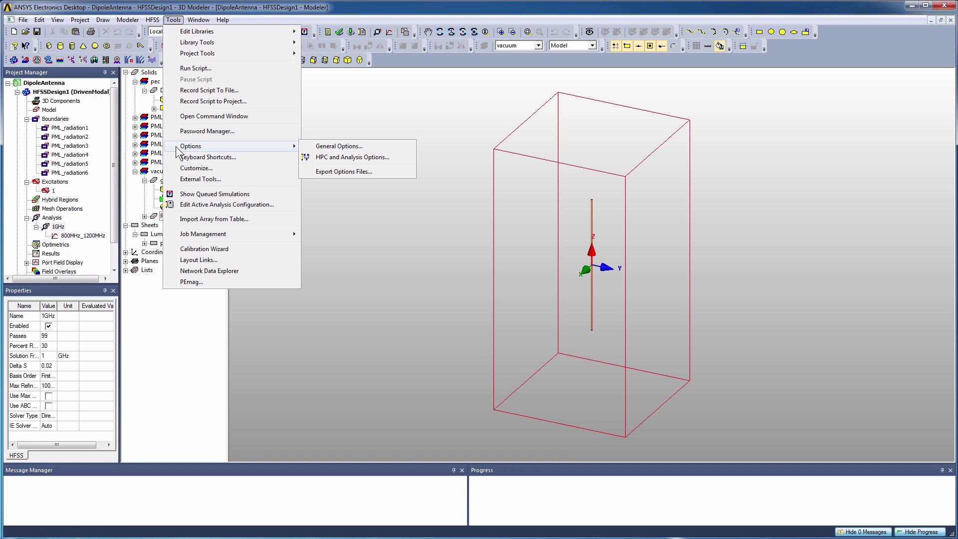
click(362, 159)
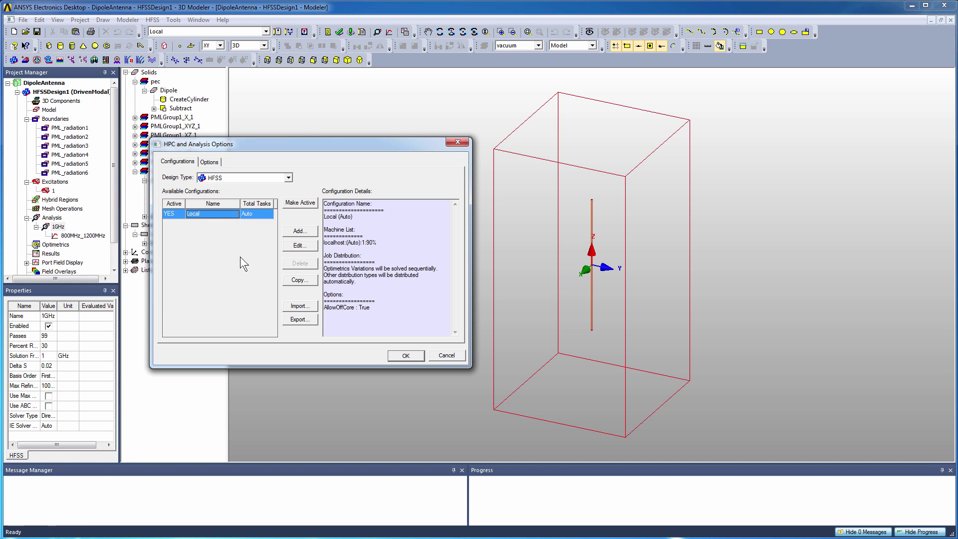
Add a configuration named remote_machine1 with the machine given by UNC name \chcomputer.
click(299, 233)
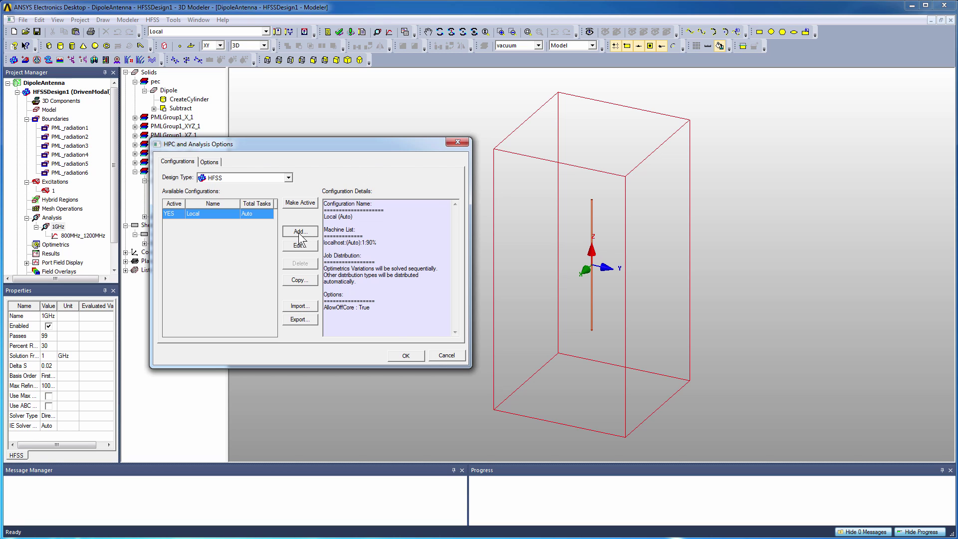
text(r)
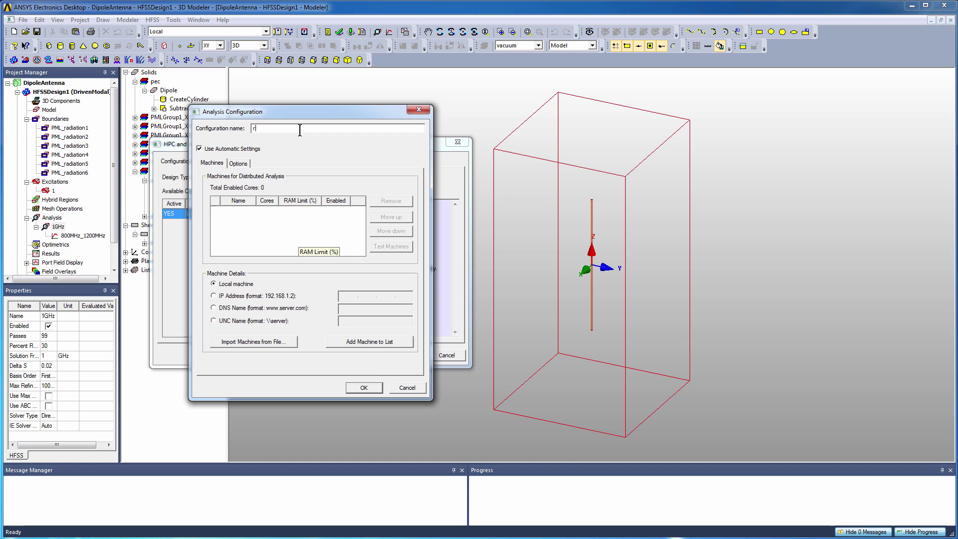
text(emote_machine1)
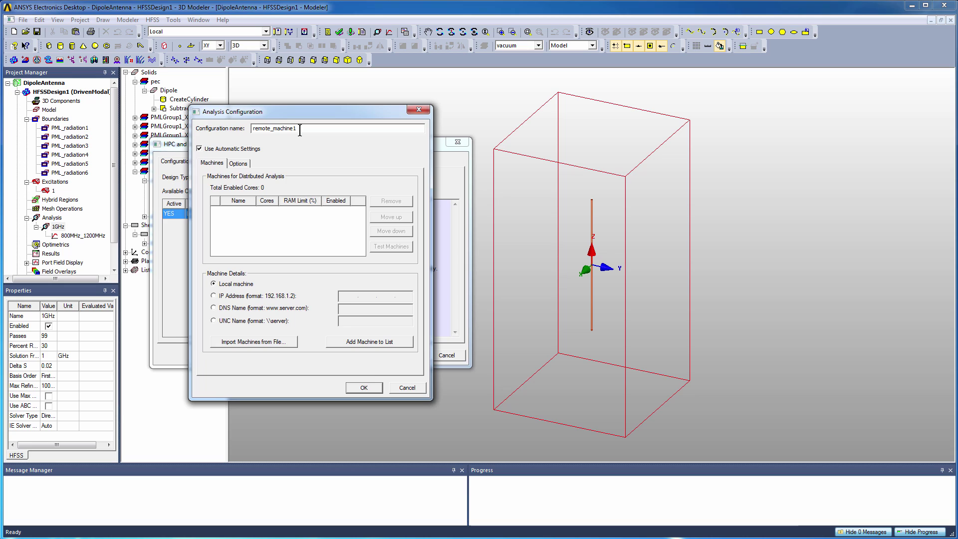
click(213, 321)
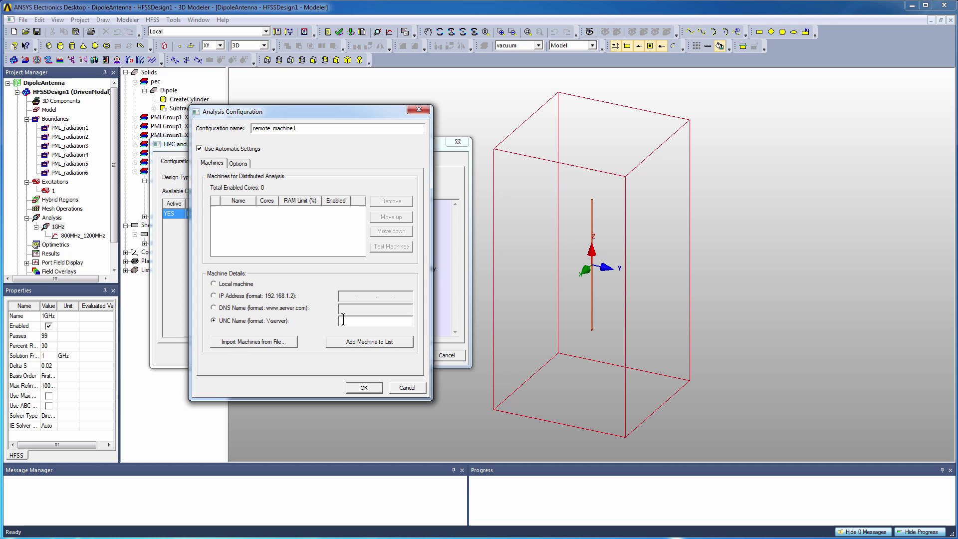
text(\\)
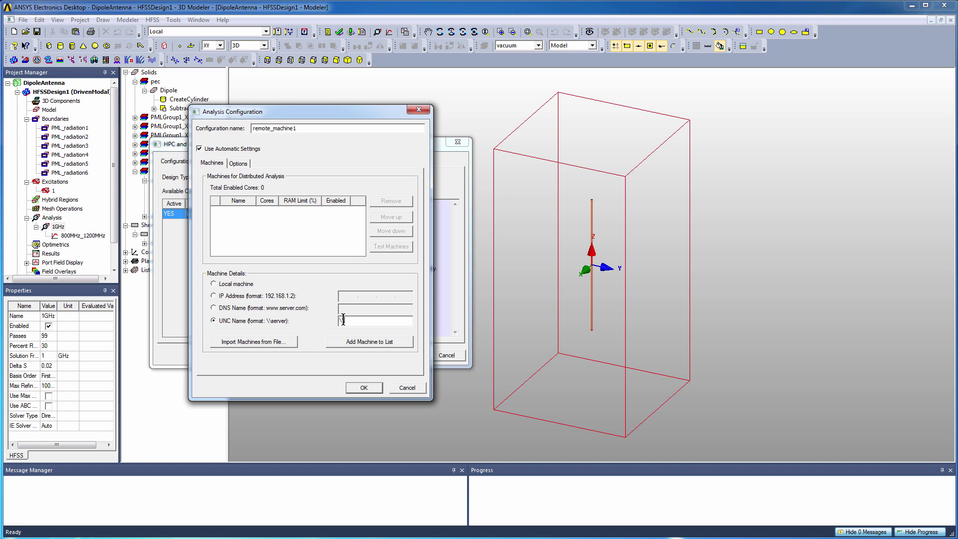
text(chcomputer)
Add the UNC machine to the list with automatic settings off, 2 tasks and 8 cores.
click(385, 344)
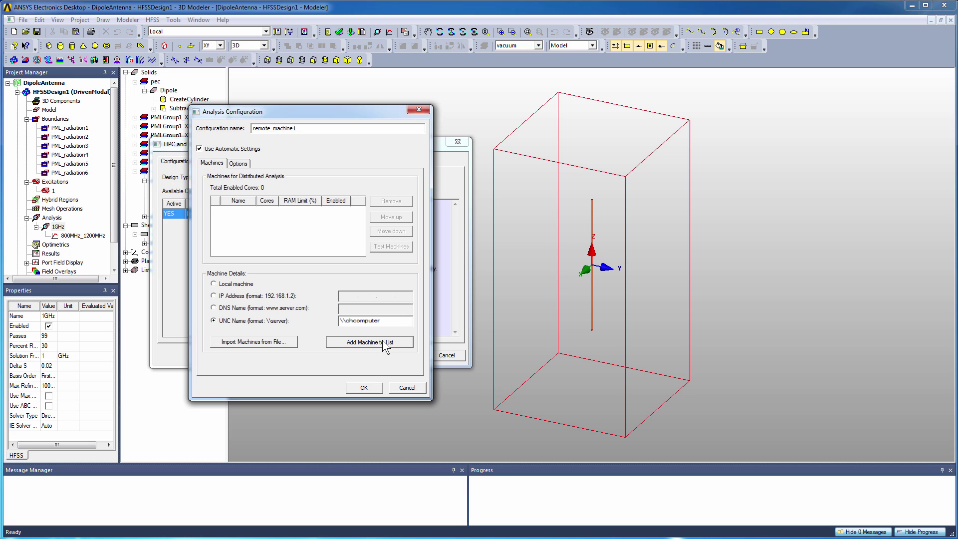
click(200, 148)
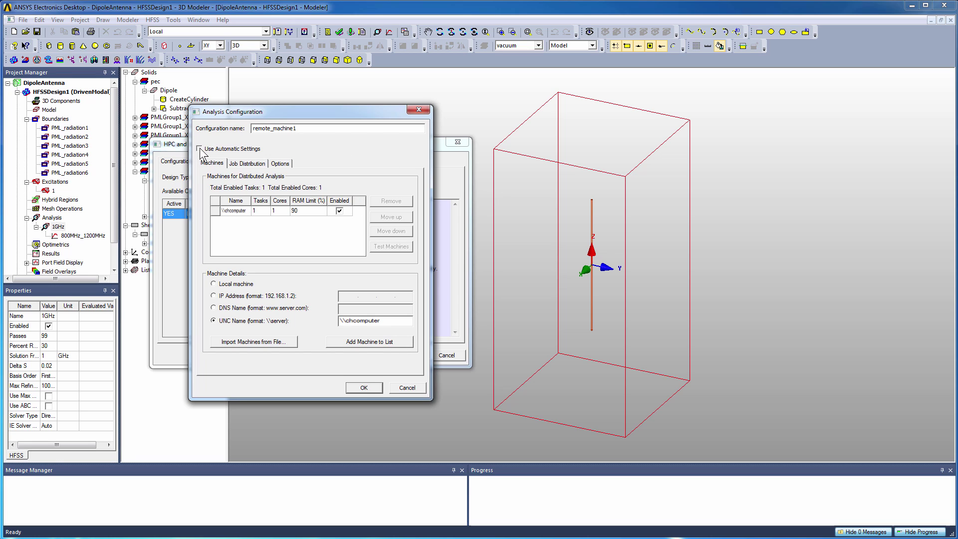
click(256, 211)
click(256, 210)
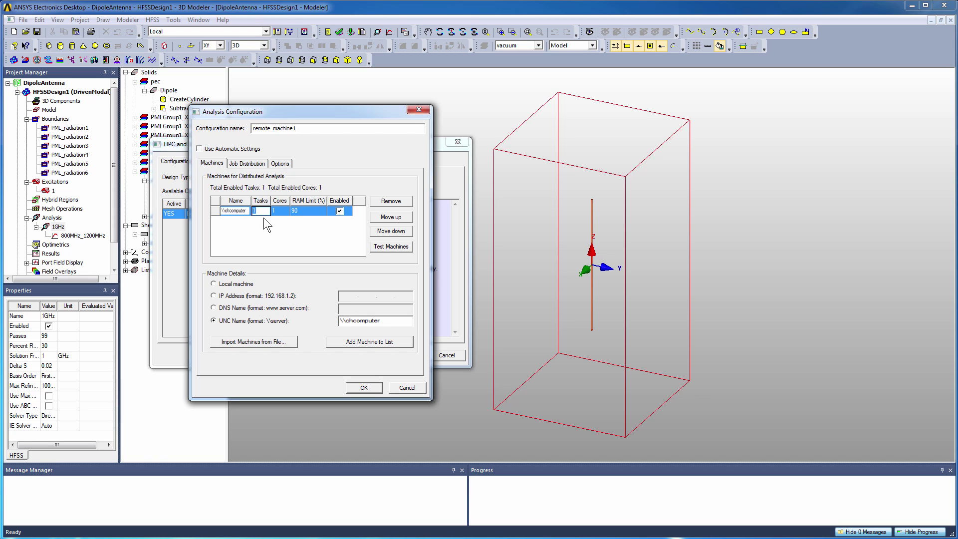
text(8)
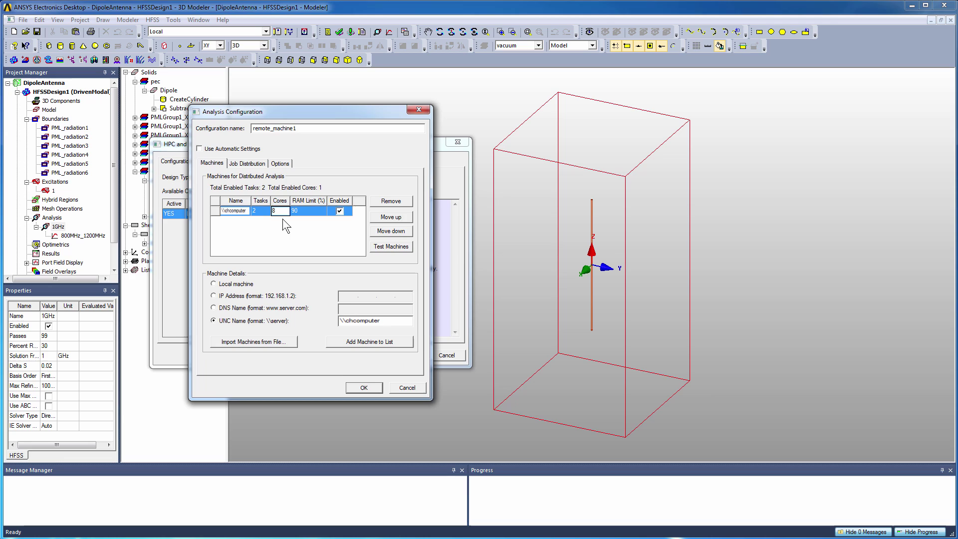
click(283, 221)
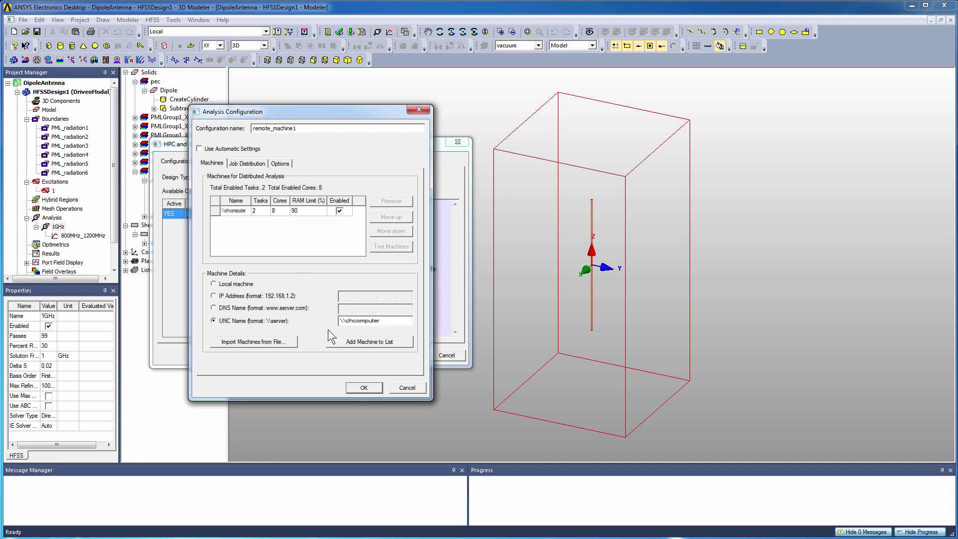
Save remote_machine1, set its Active flag to YES, and accept the HPC options.
click(353, 387)
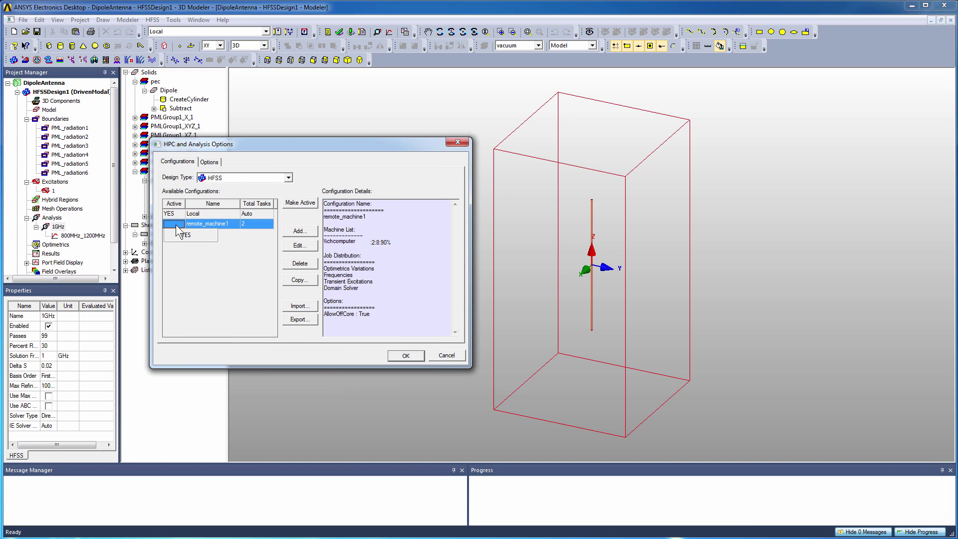
drag(174, 224, 175, 233)
click(176, 244)
click(180, 225)
click(401, 354)
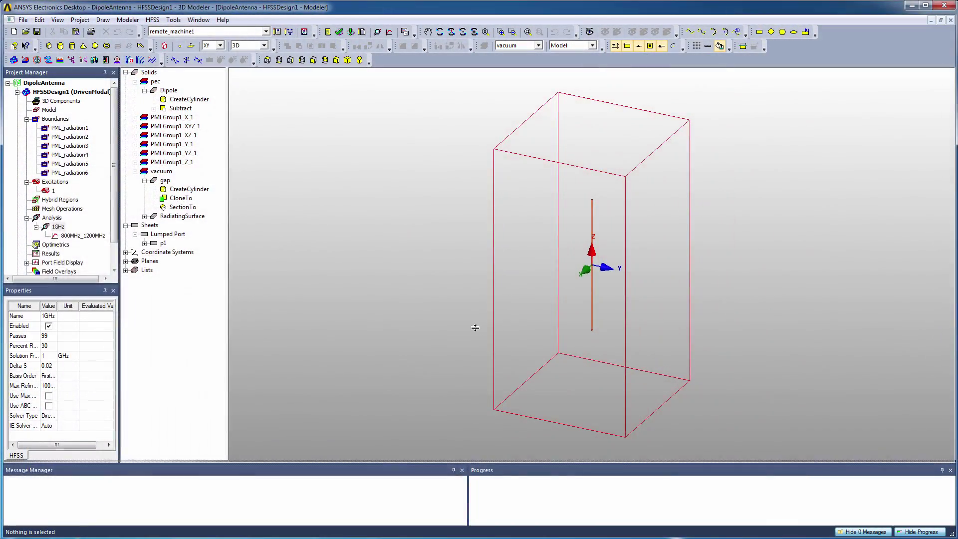
Run Analyze All on the dipole design's Analysis setups, including the 800MHz_1200MHz sweep.
drag(475, 463, 475, 328)
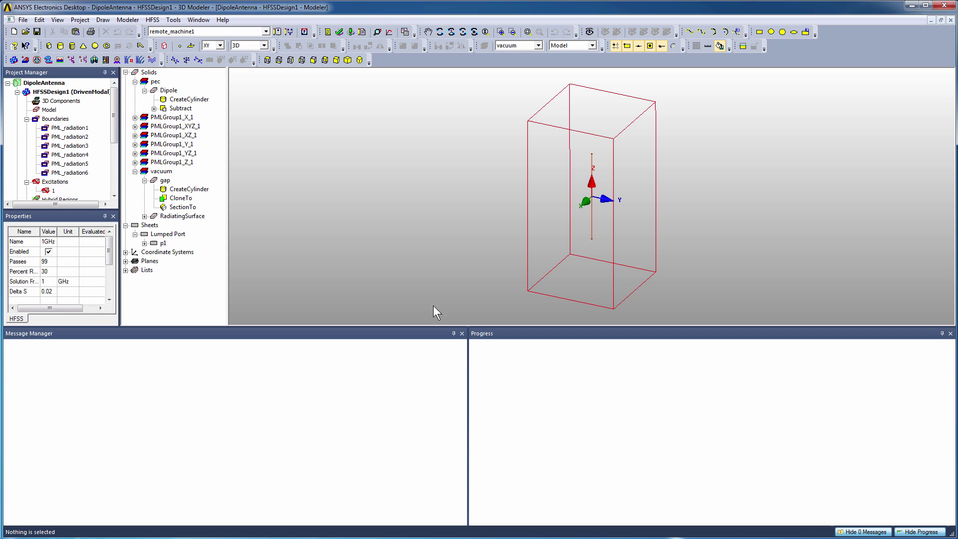
scroll(108, 157, down, 4)
right_click(53, 119)
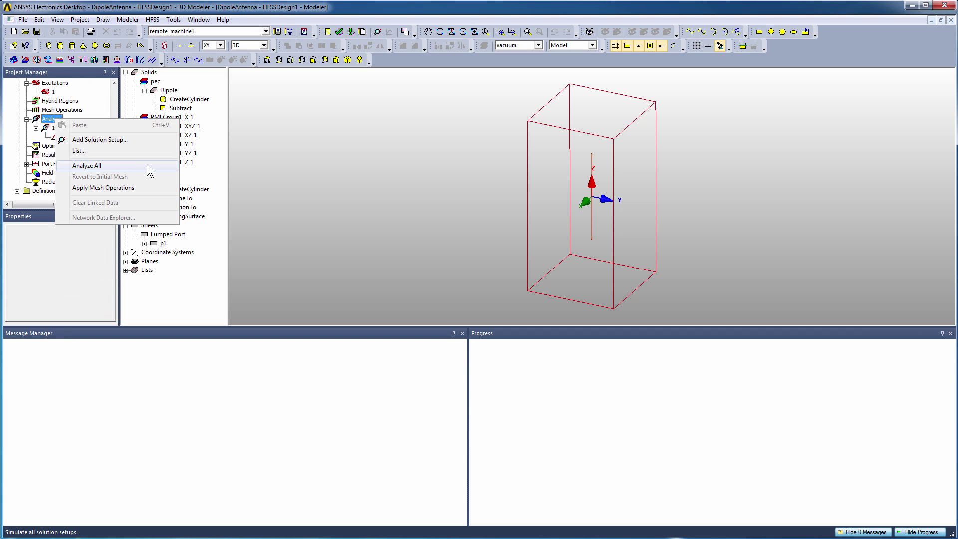
click(87, 165)
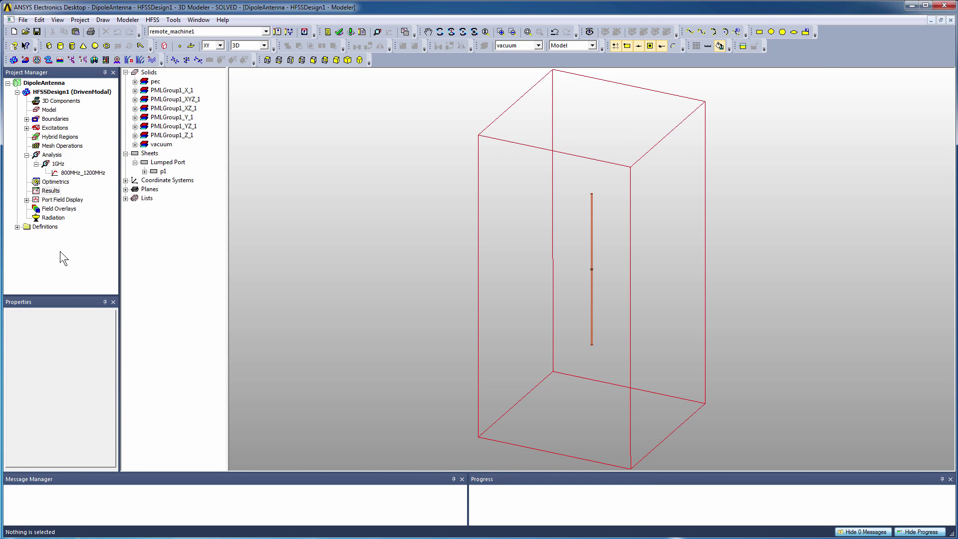
Export the Solution Data profile to HFSS_Projects as DipoleAntenna_HFSSDesign1.prof, then close the window.
click(51, 190)
right_click(60, 196)
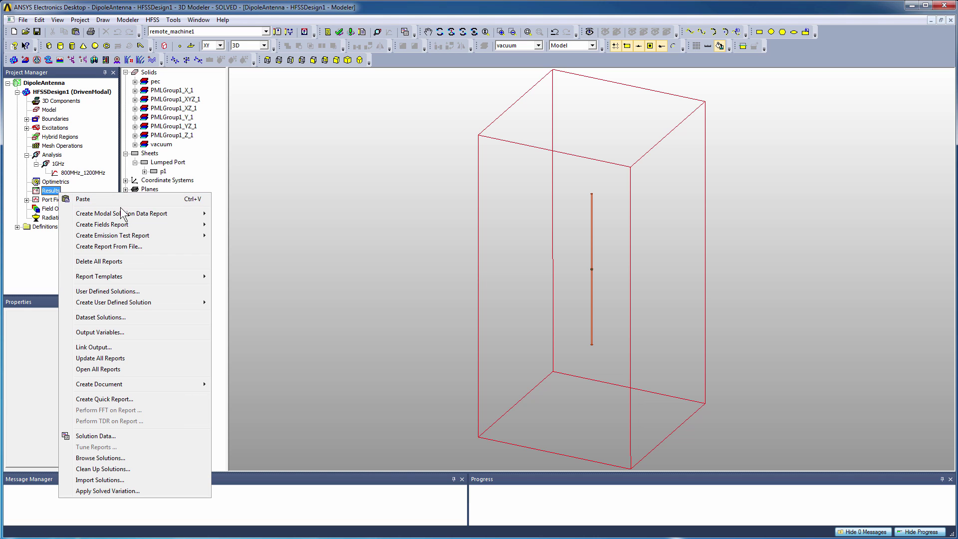
click(124, 435)
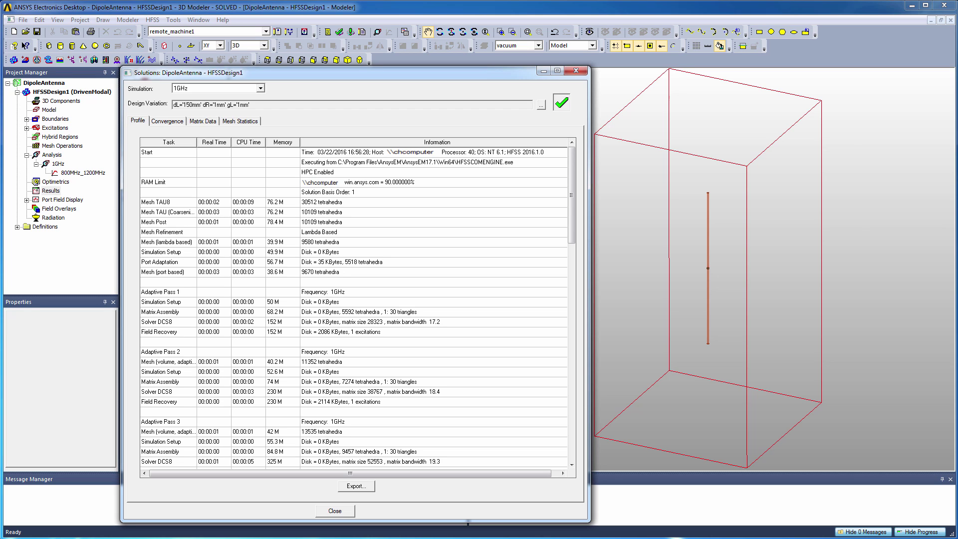
scroll(564, 363, down, 15)
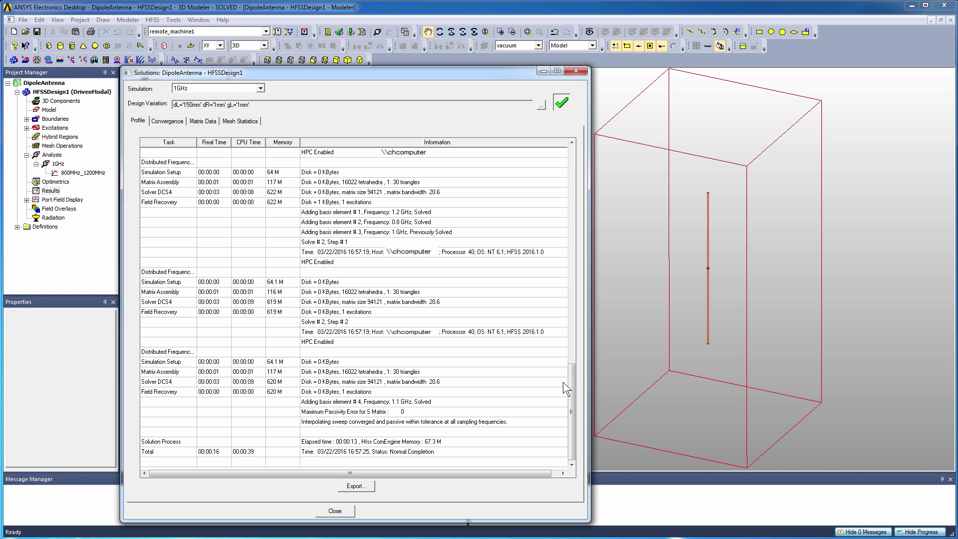
click(355, 487)
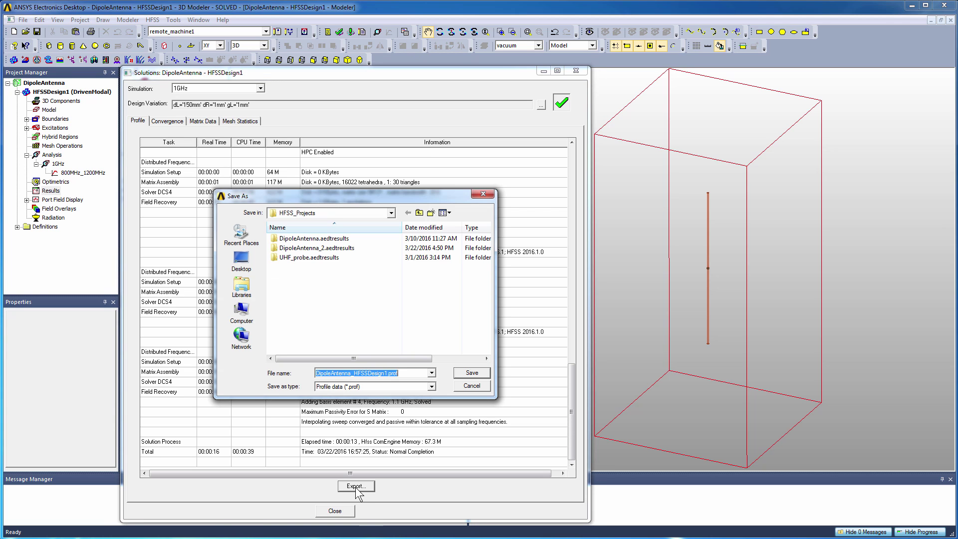
click(467, 374)
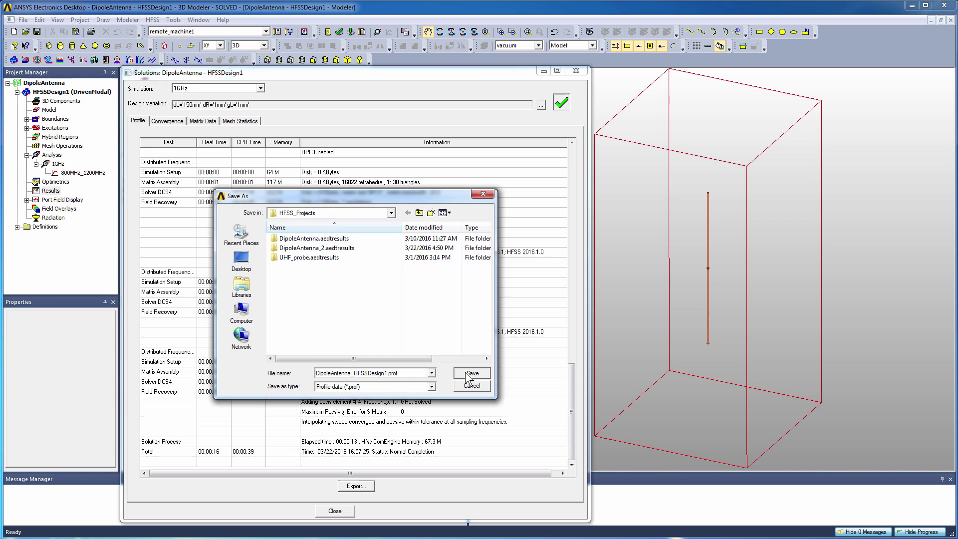
click(338, 512)
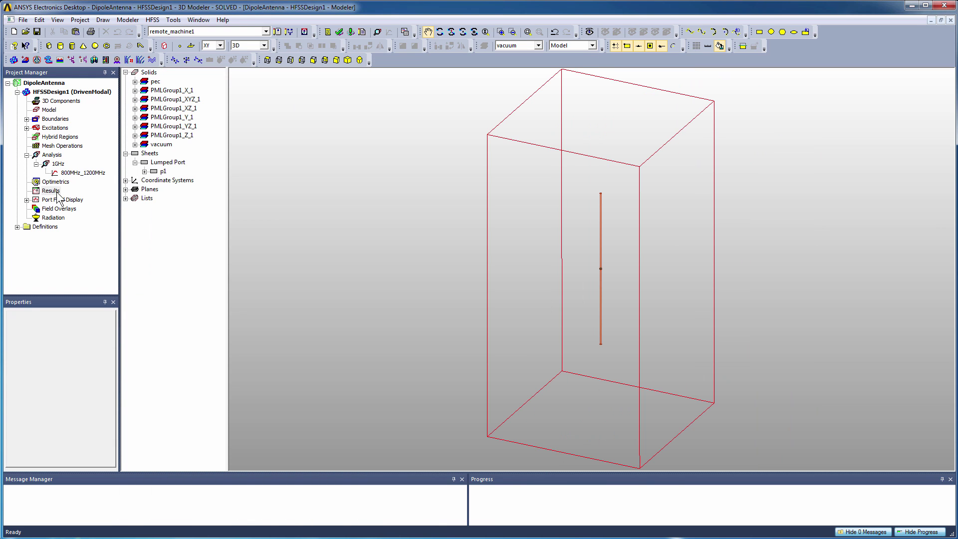
Create rectangular XY Plot 1 of S Parameter dB(S(1,1)) over 0.8–1.2 GHz.
click(52, 191)
right_click(59, 197)
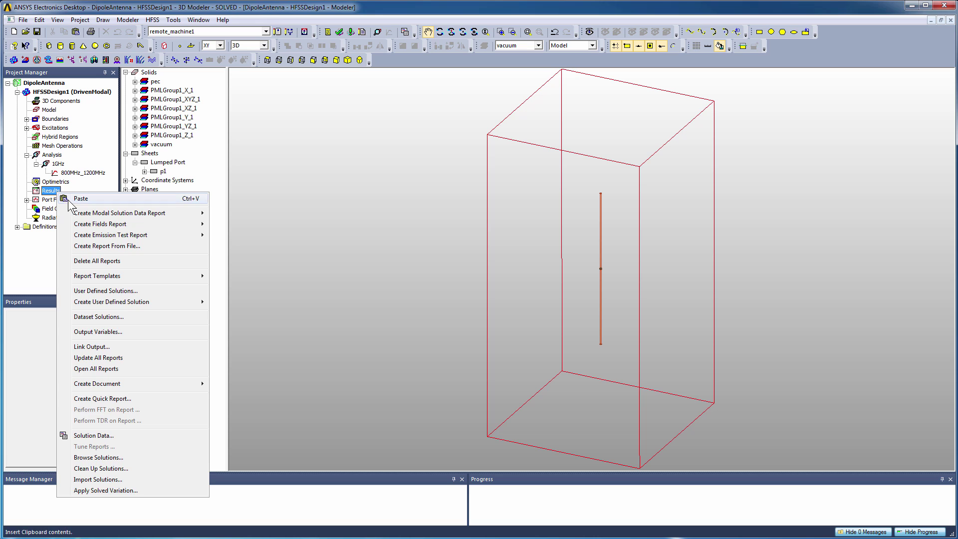
mouse_move(88, 215)
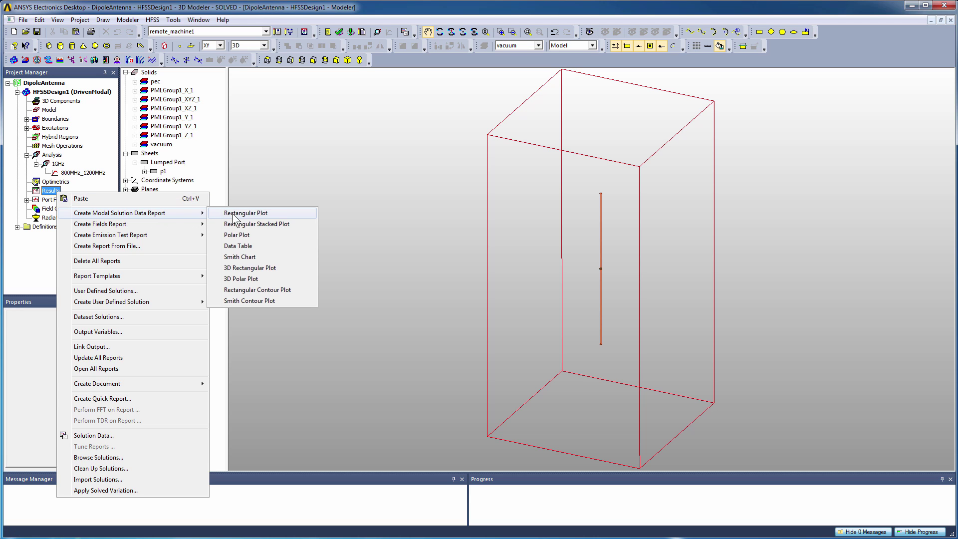
click(285, 214)
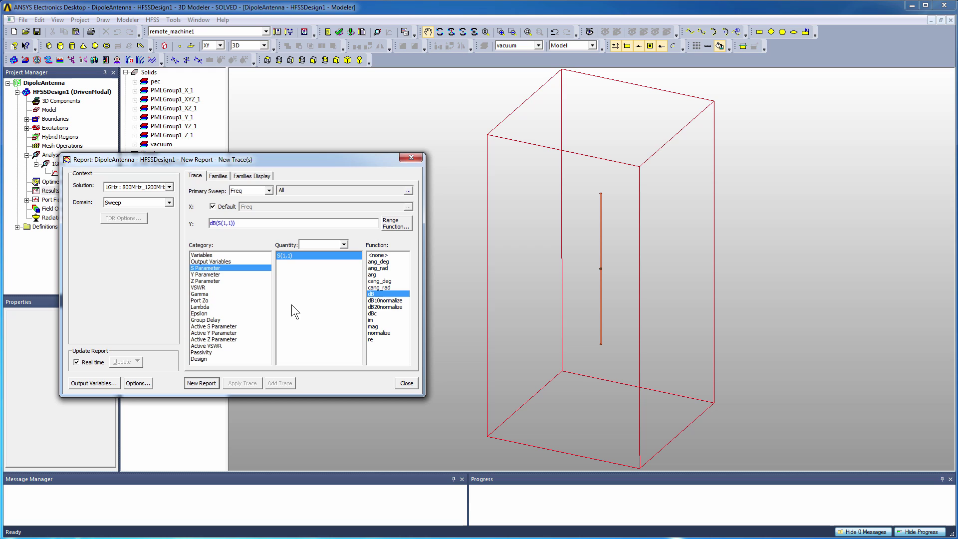
click(201, 383)
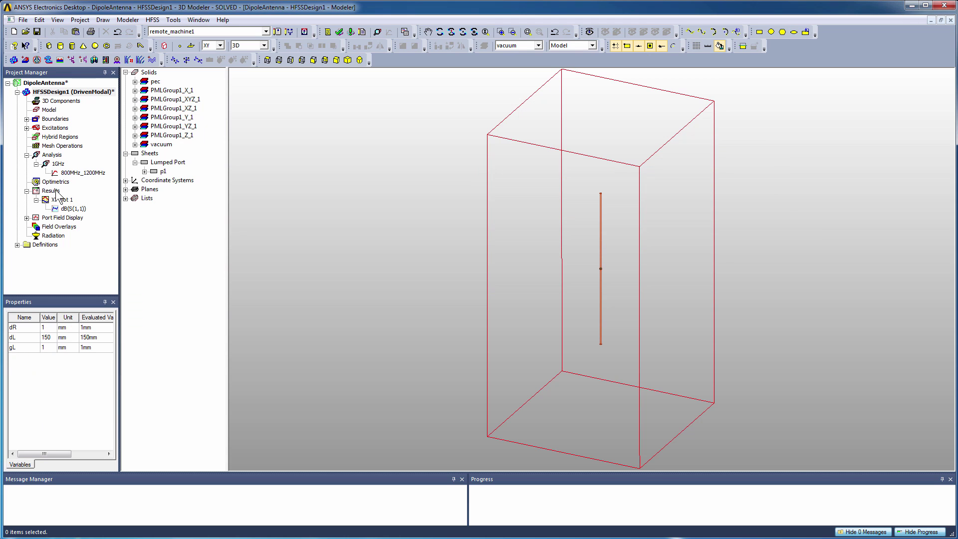
click(56, 192)
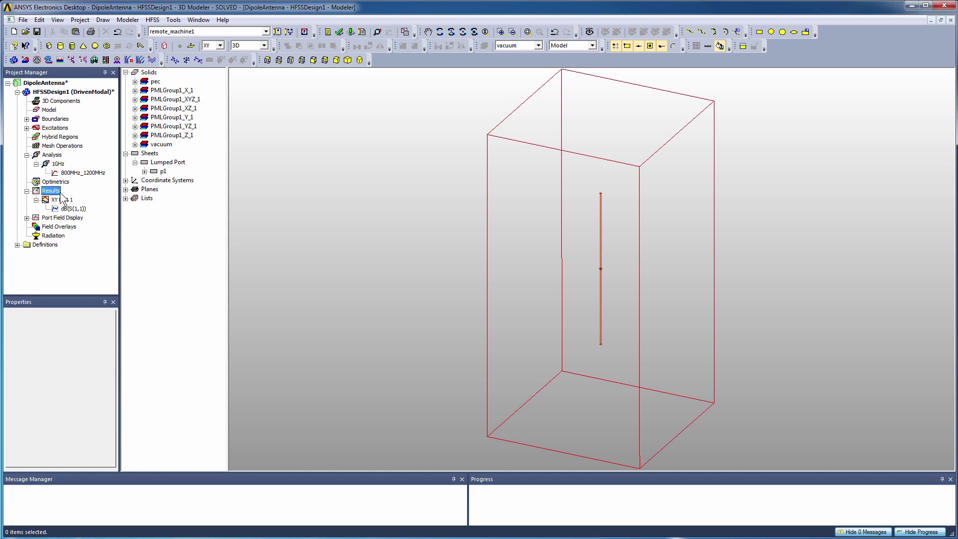
Create rectangular XY Plot 2 showing Z Parameter re(Z(1,1)) and im(Z(1,1)) versus frequency.
right_click(62, 198)
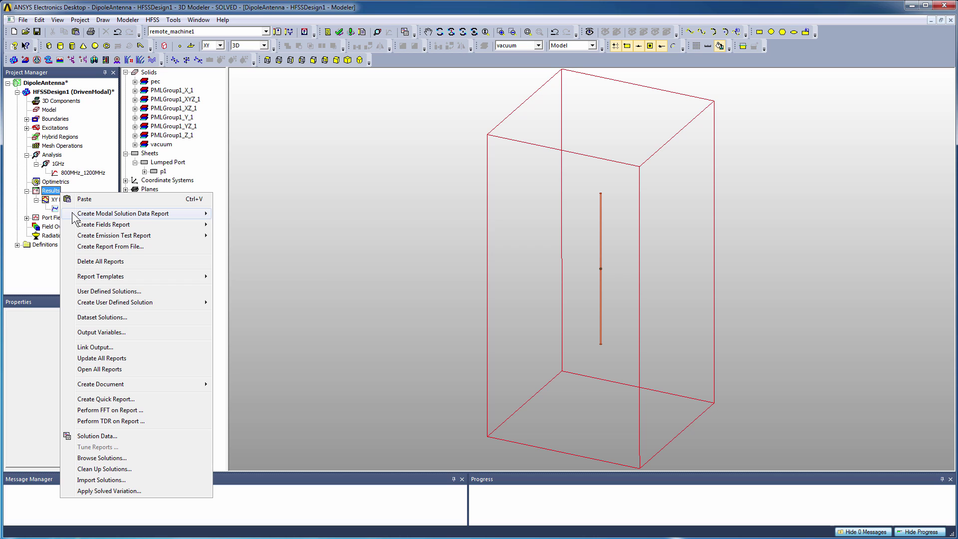
mouse_move(149, 213)
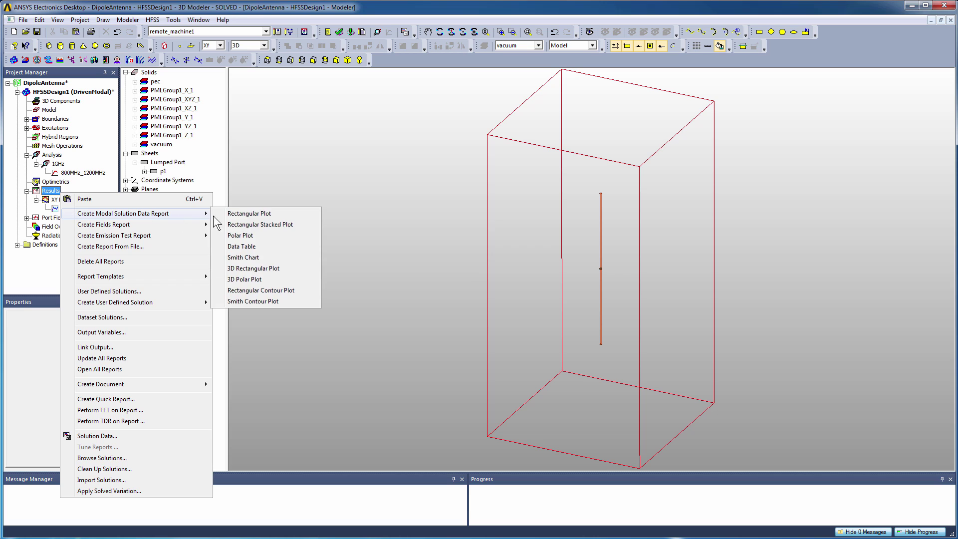
click(281, 218)
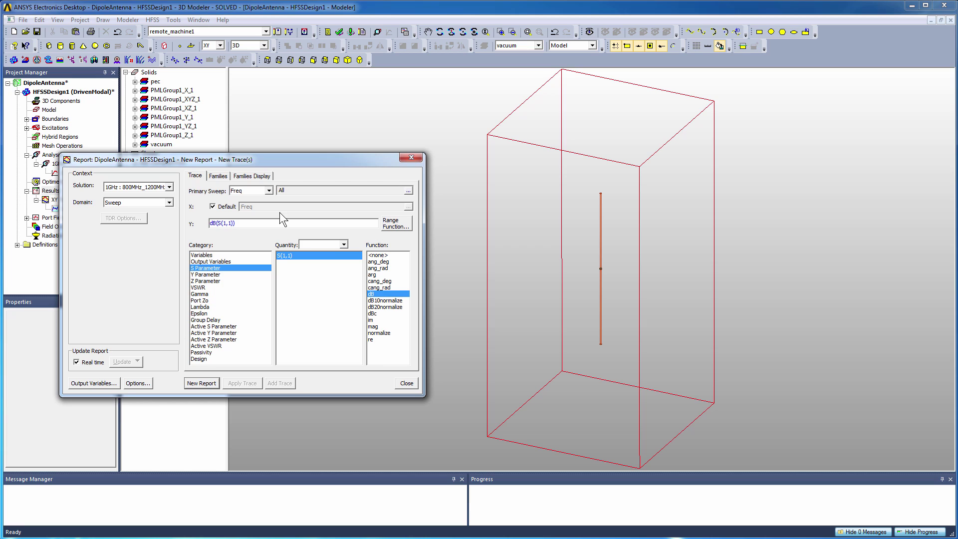
click(214, 282)
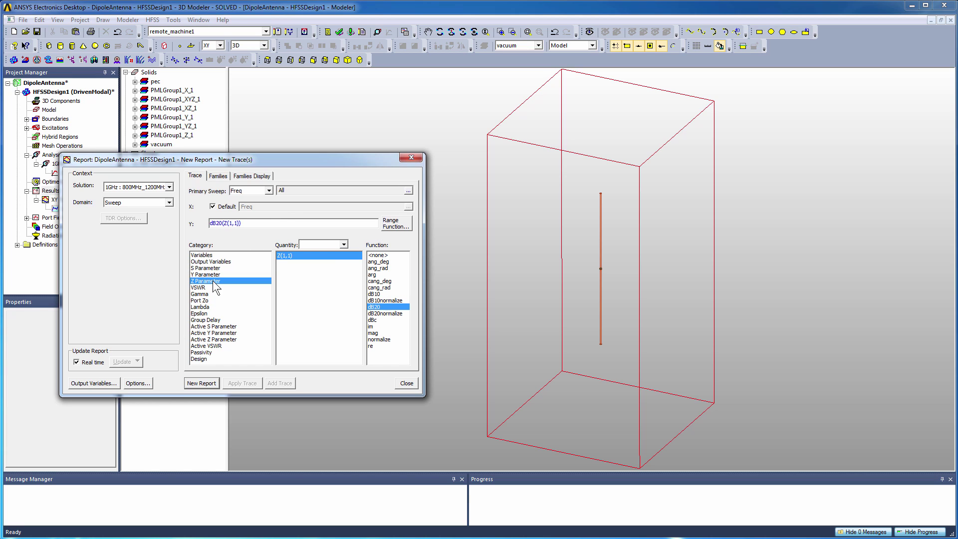
click(374, 327)
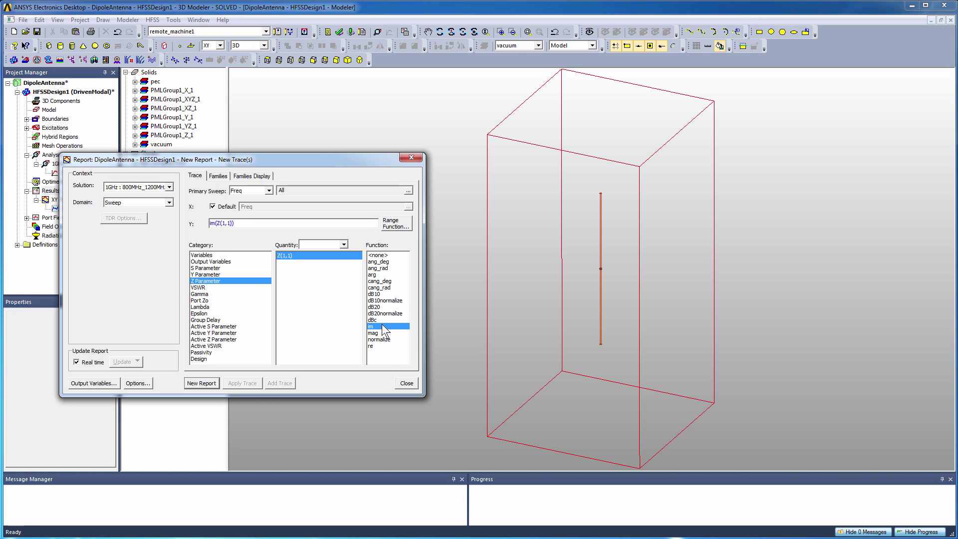
ctrl+click(372, 346)
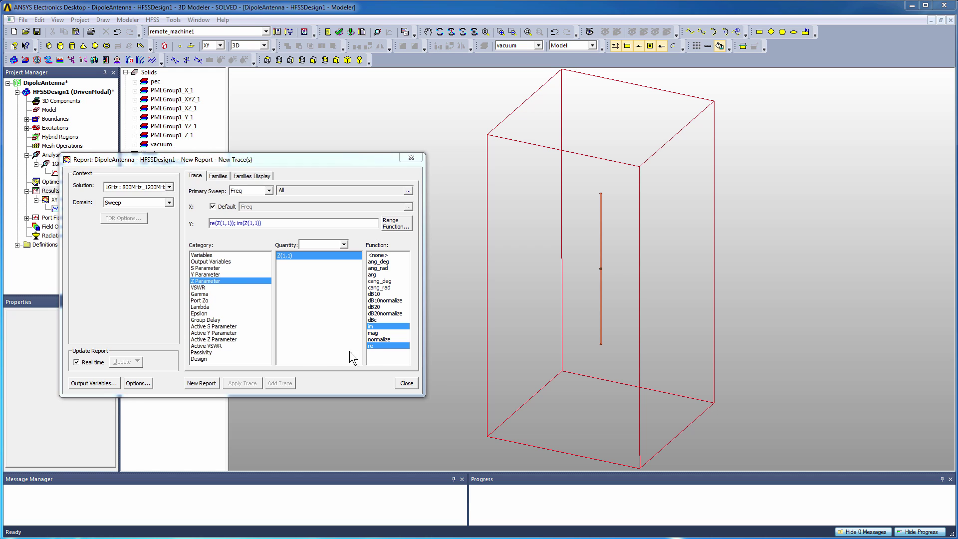
click(201, 382)
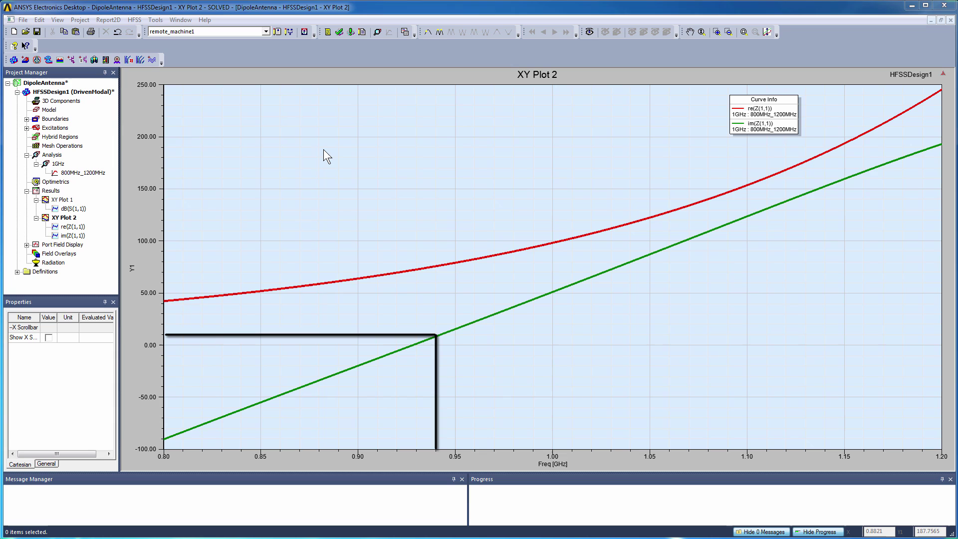
Set the im(Z(1,1)) trace's Y Axis property to Y2.
click(74, 235)
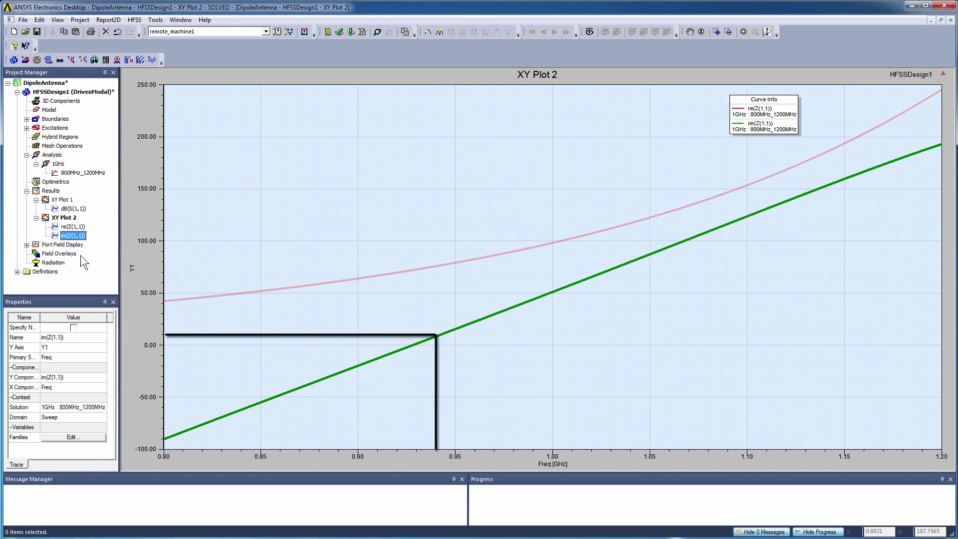
click(73, 347)
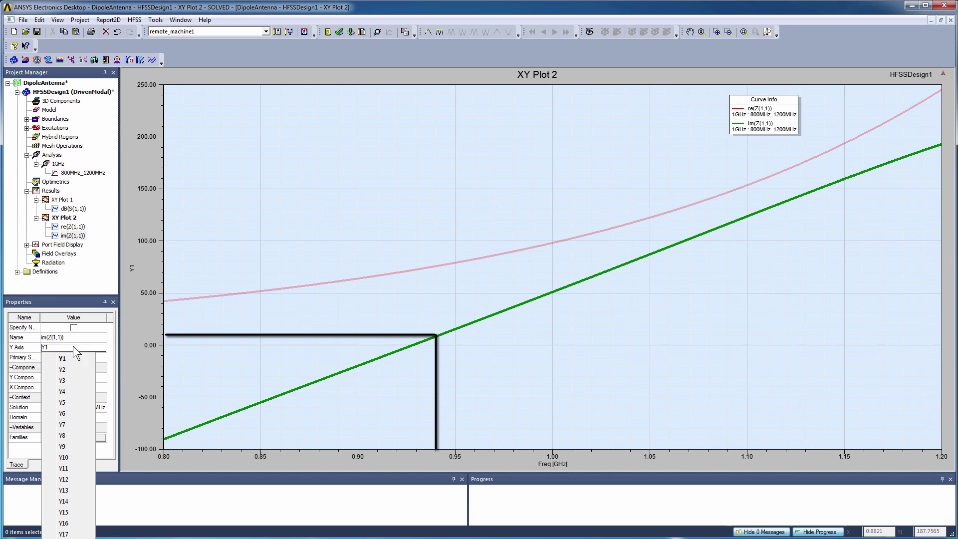
click(61, 369)
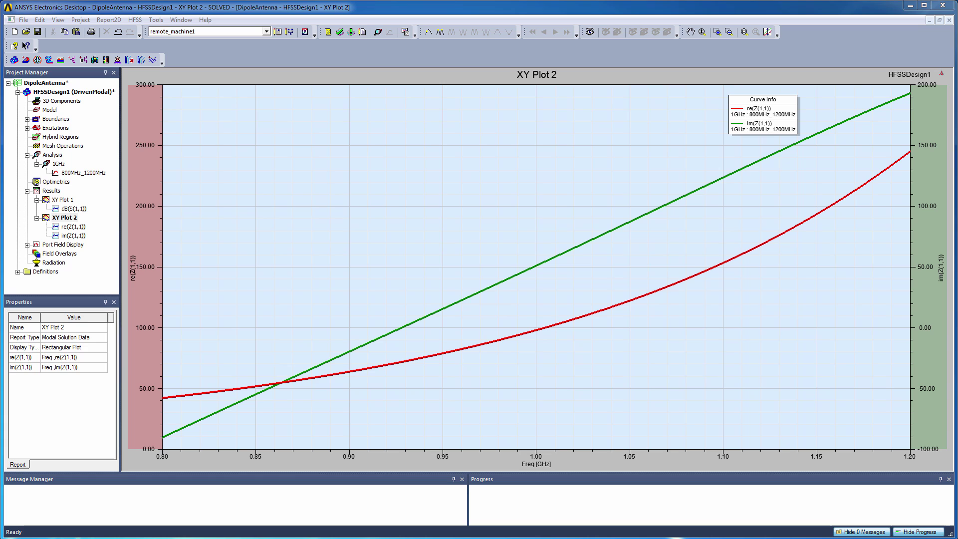
click(162, 415)
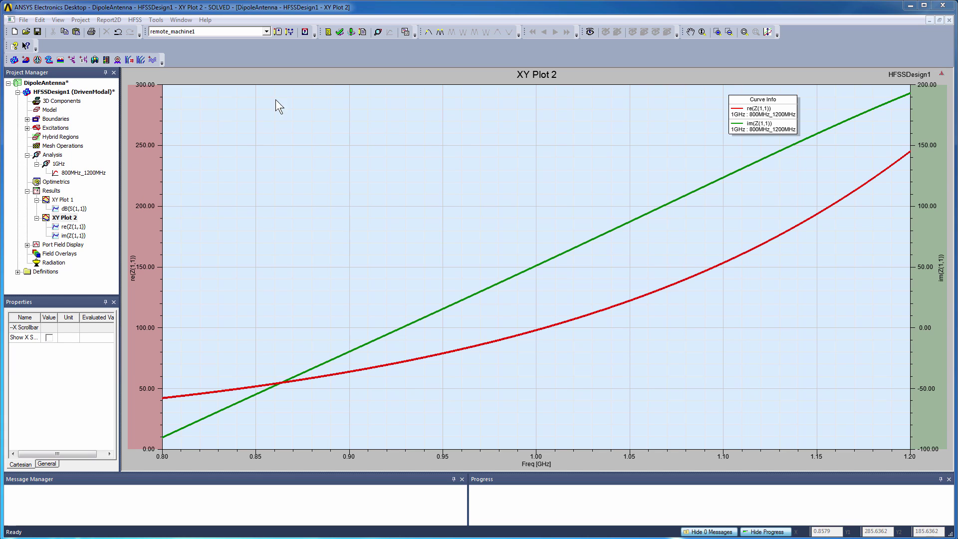
right_click(238, 95)
mouse_move(244, 109)
click(354, 131)
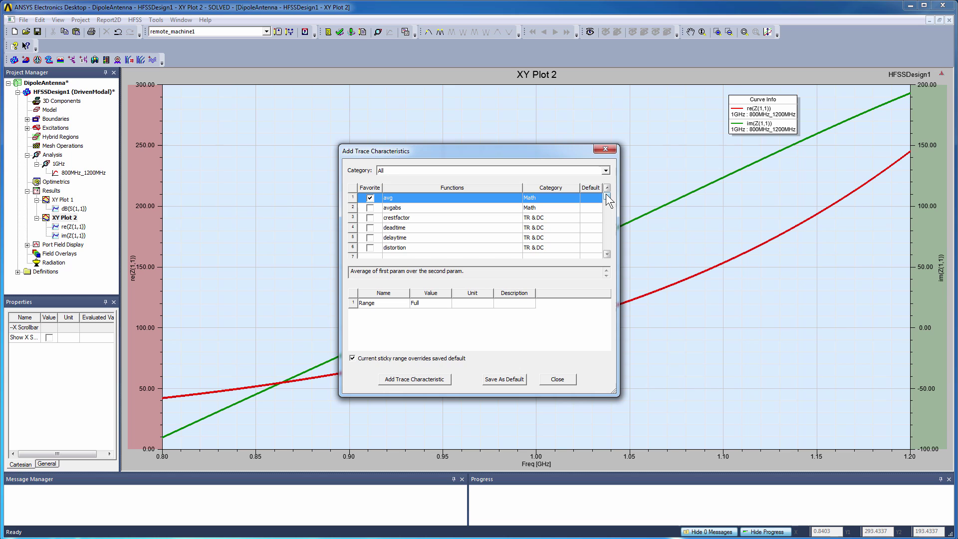
drag(606, 195, 609, 244)
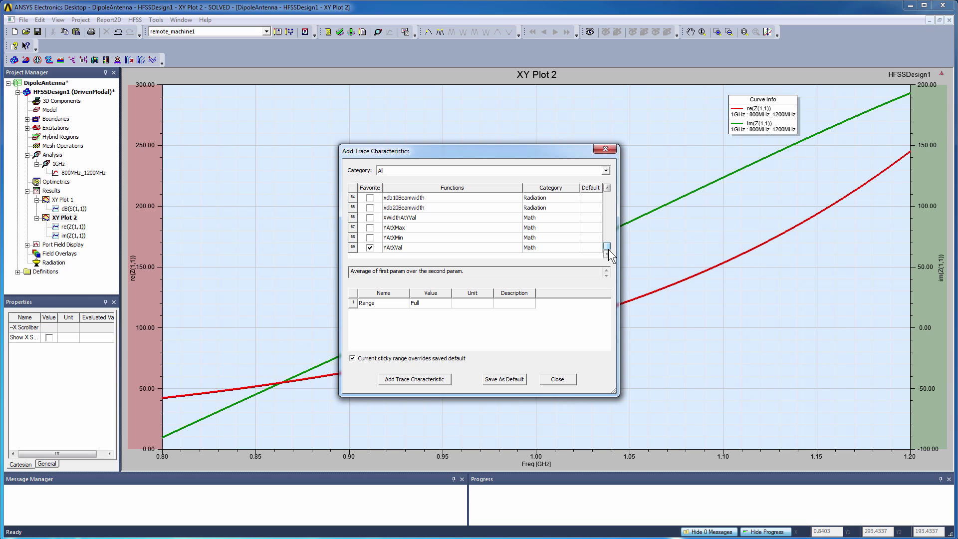
click(553, 382)
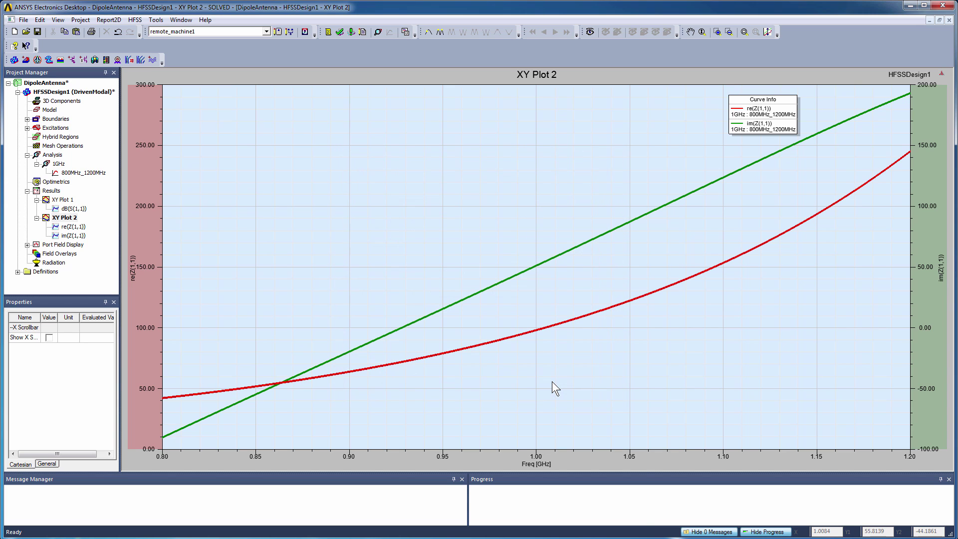
Add the YAtXVal trace characteristic from Favorites and drag the Curve Info legend left.
right_click(207, 98)
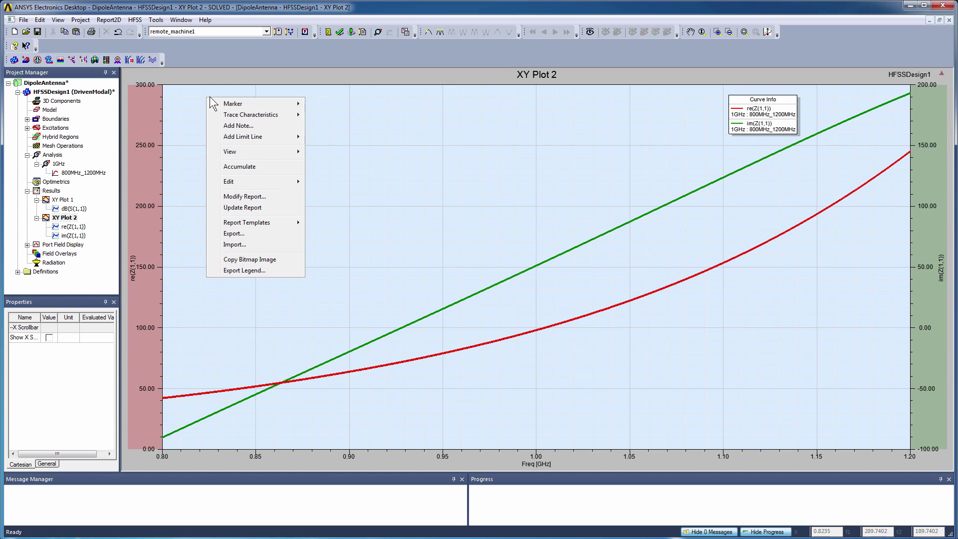
mouse_move(222, 118)
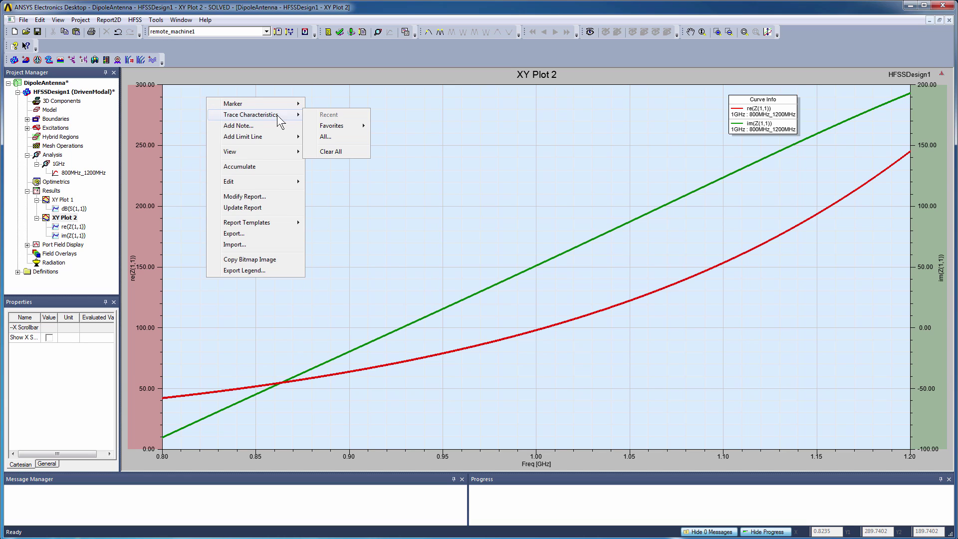
mouse_move(325, 128)
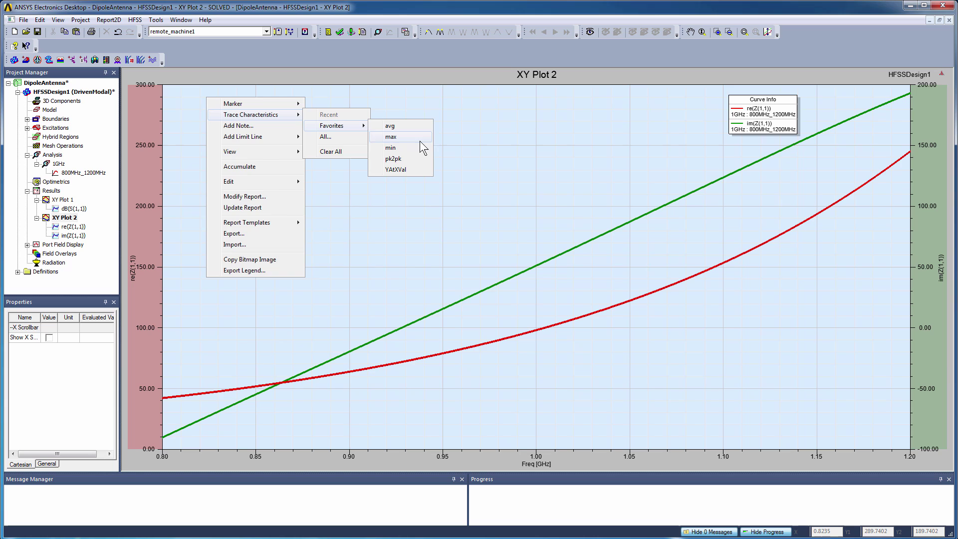
click(397, 170)
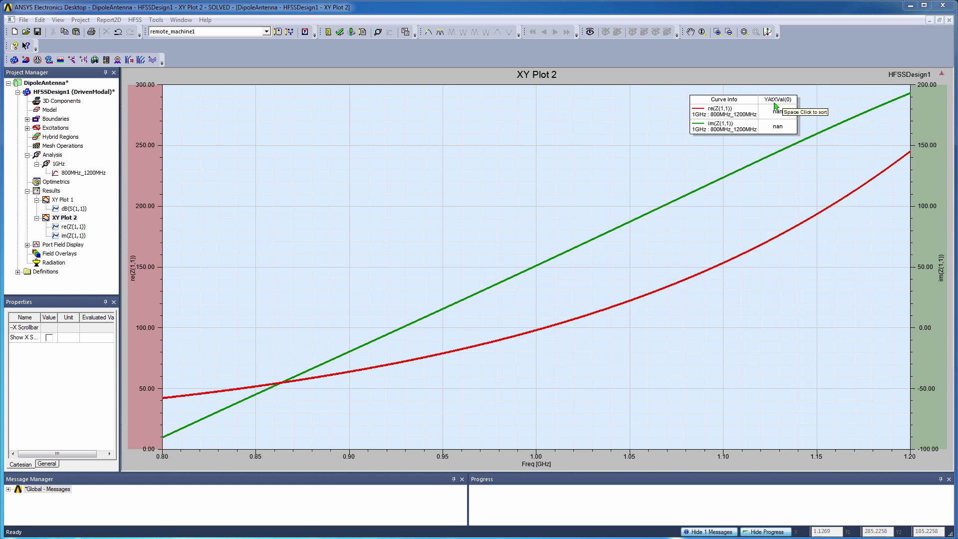
drag(757, 101, 409, 113)
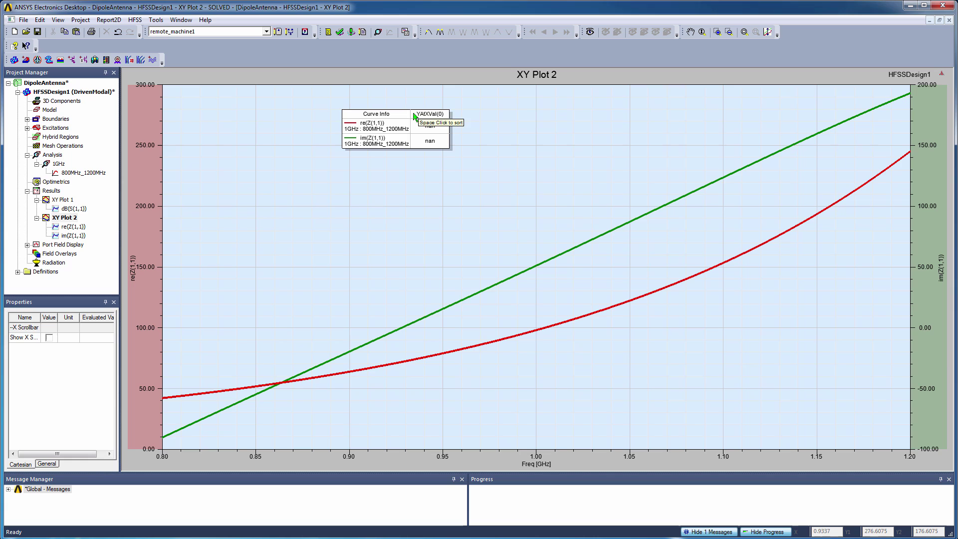
Set the YAtXVal characteristic's X value to 1GHz so the legend shows 98.1742 and 51.1586.
double_click(442, 116)
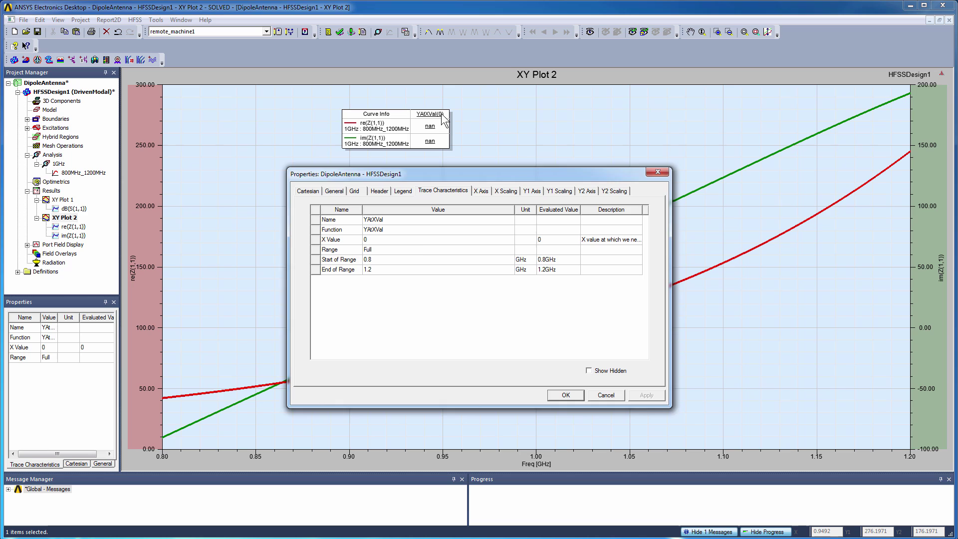
click(385, 240)
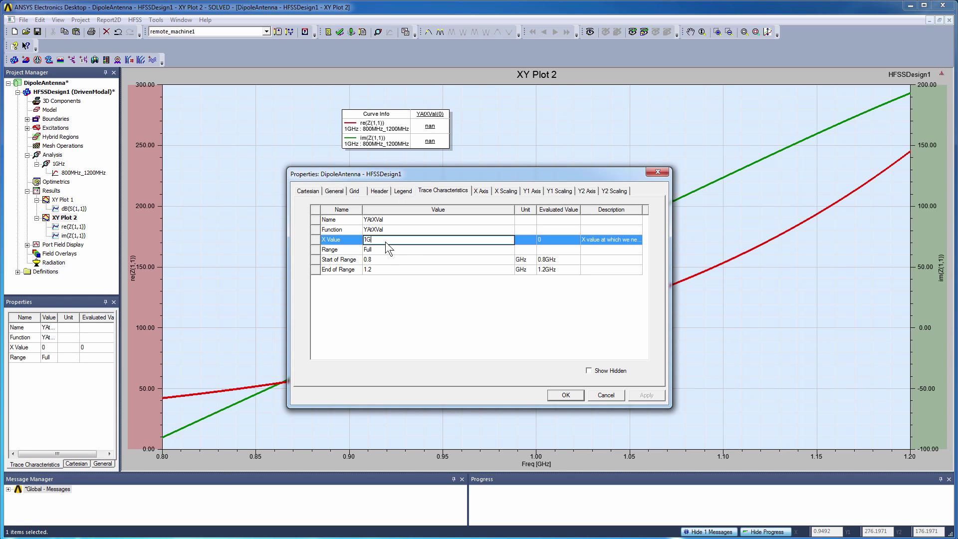
text(z)
click(438, 289)
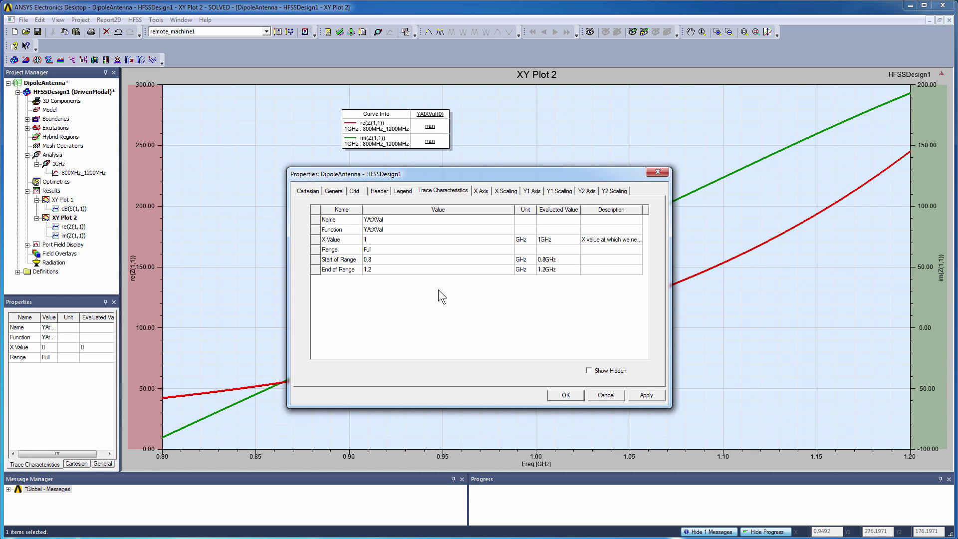
click(569, 395)
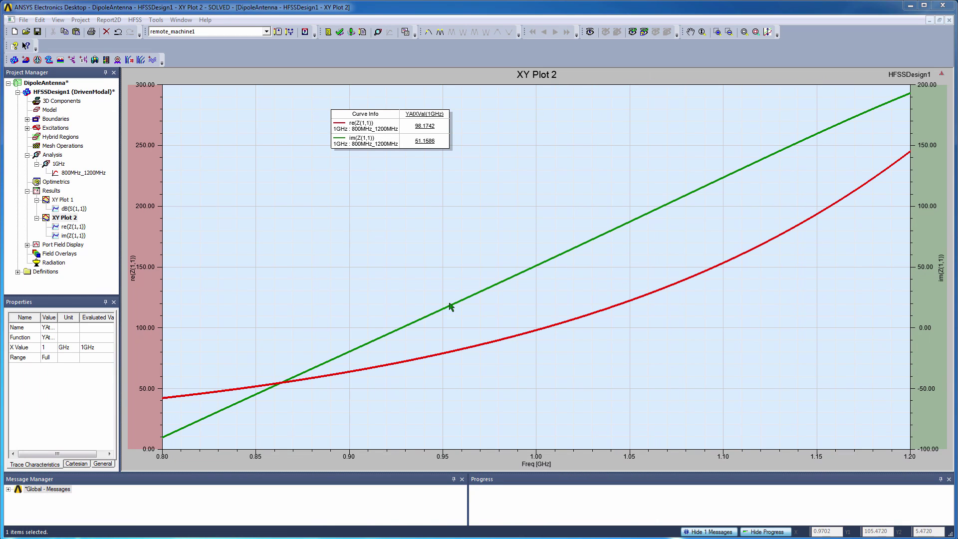
Rename the XY Plot 2 report in the Project Manager to 'Z matrix'.
click(72, 220)
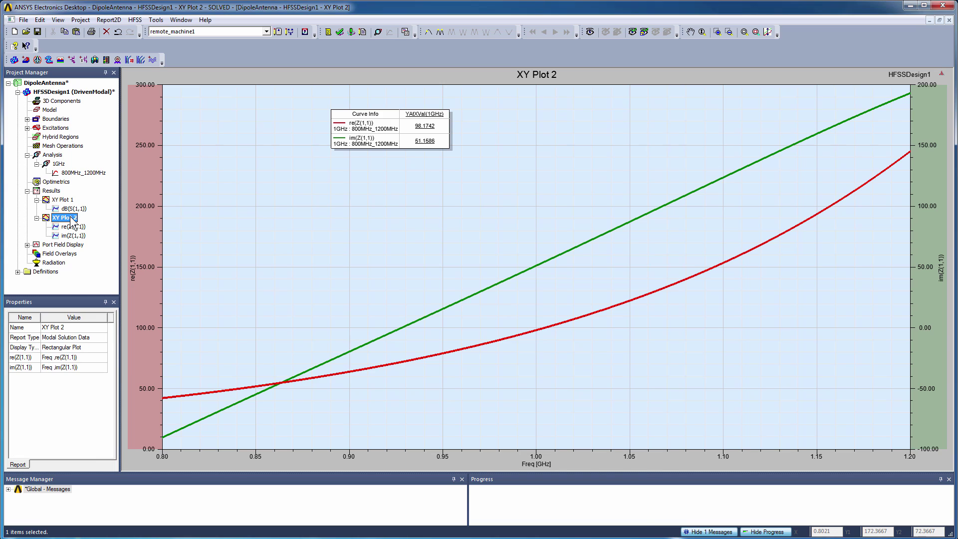
right_click(72, 222)
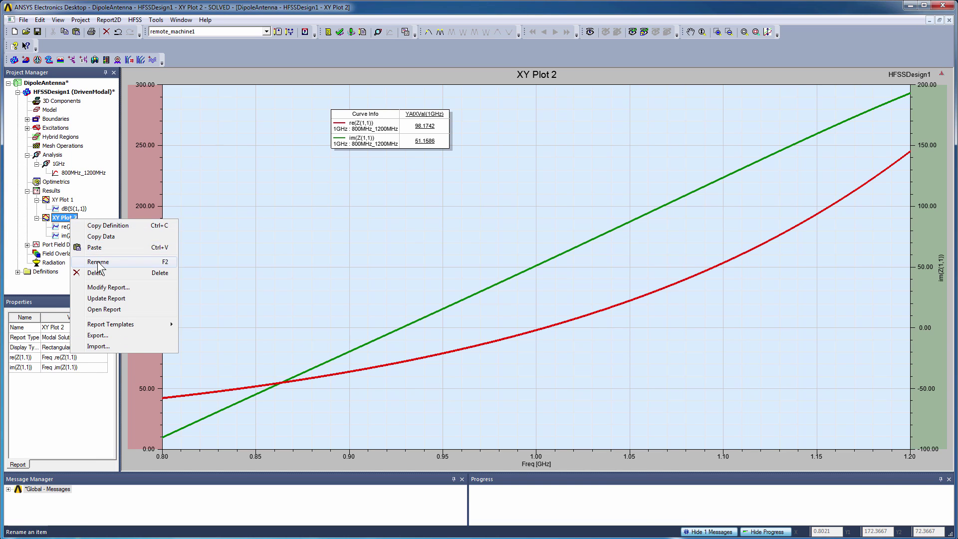
click(97, 260)
text(Z matrix)
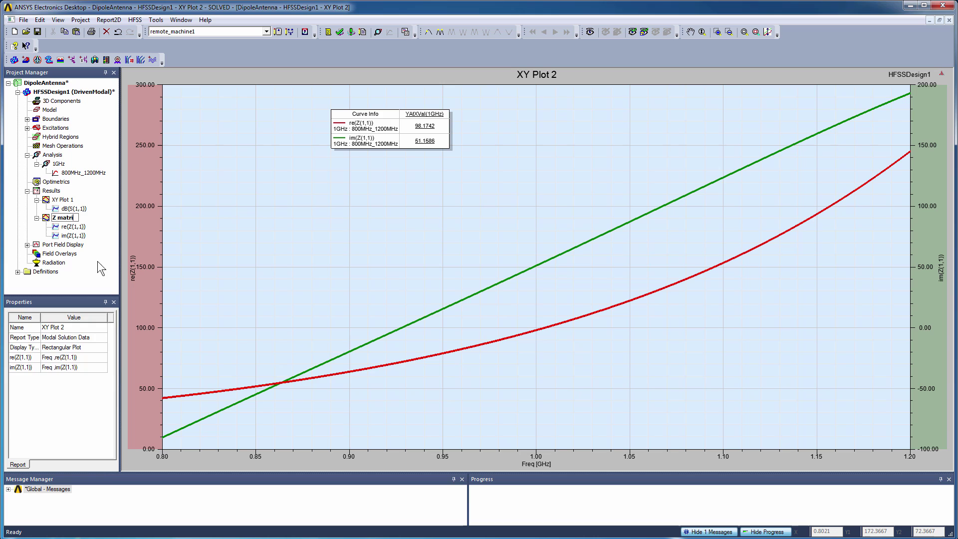
key(Return)
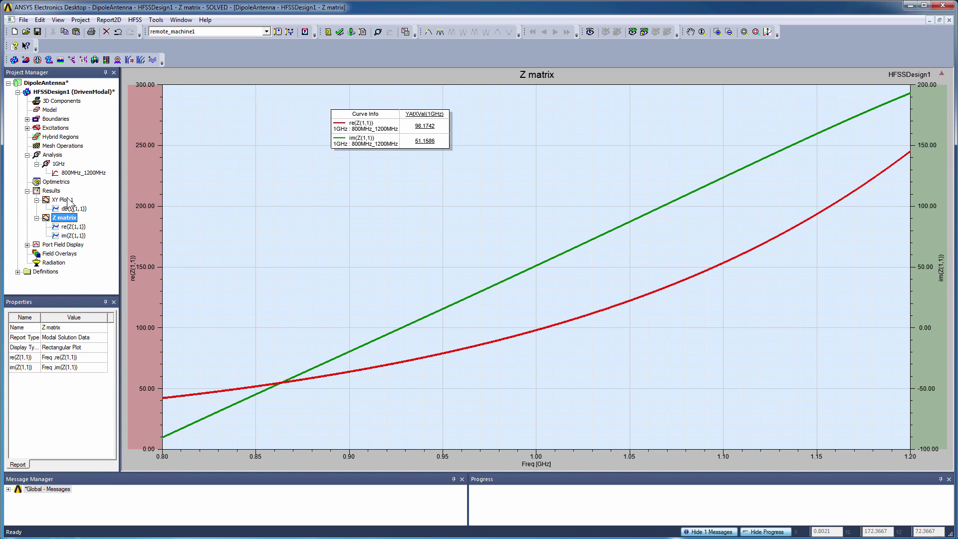